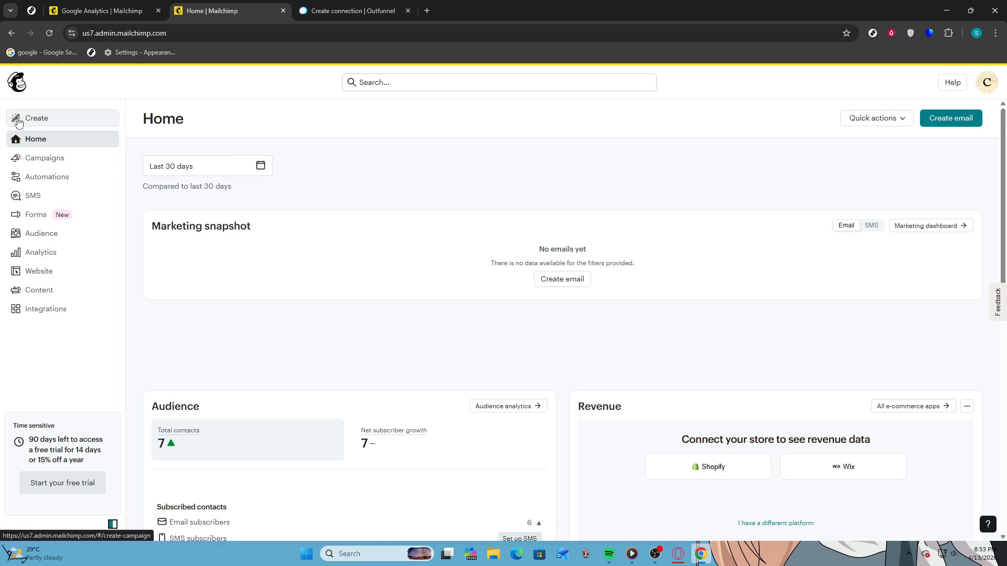
Step: Create a new email without choosing a template and save all email subscribers as its recipients
left_click(941, 123)
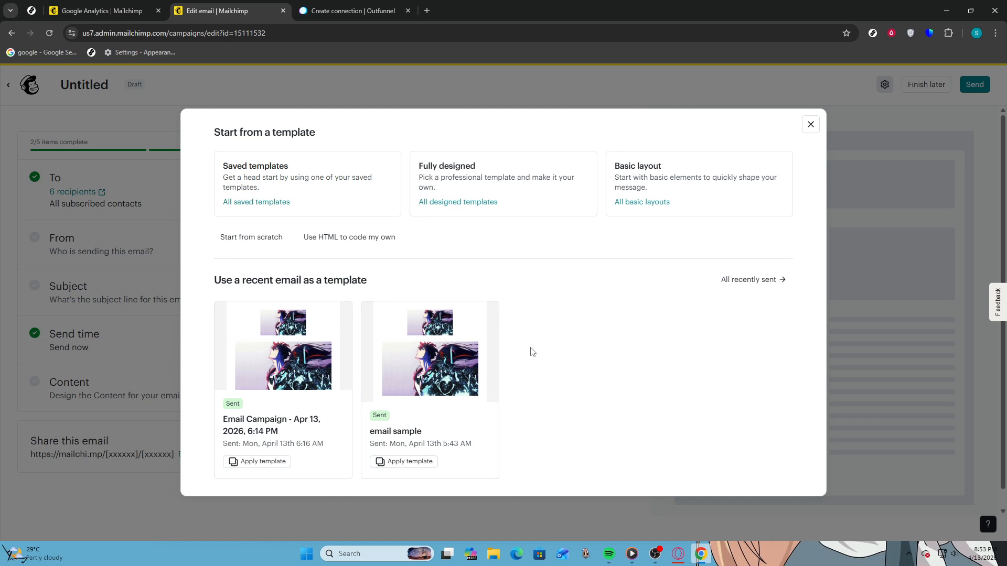
left_click(811, 124)
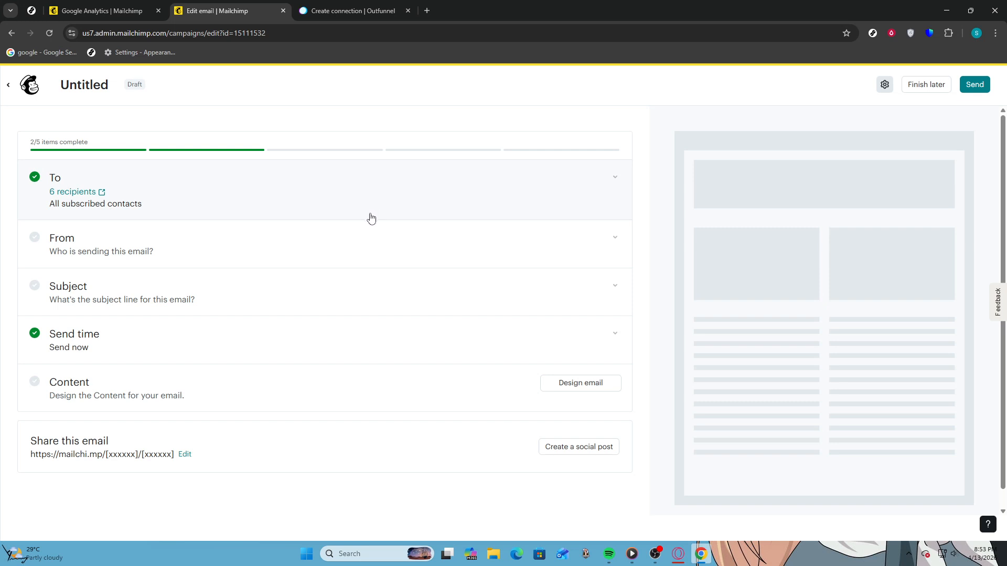
left_click(161, 198)
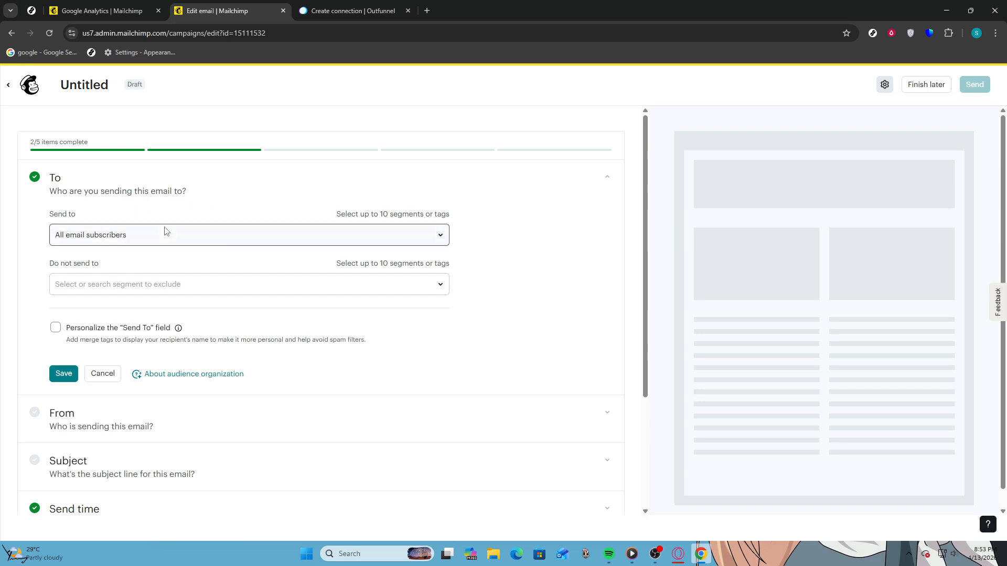
left_click(137, 236)
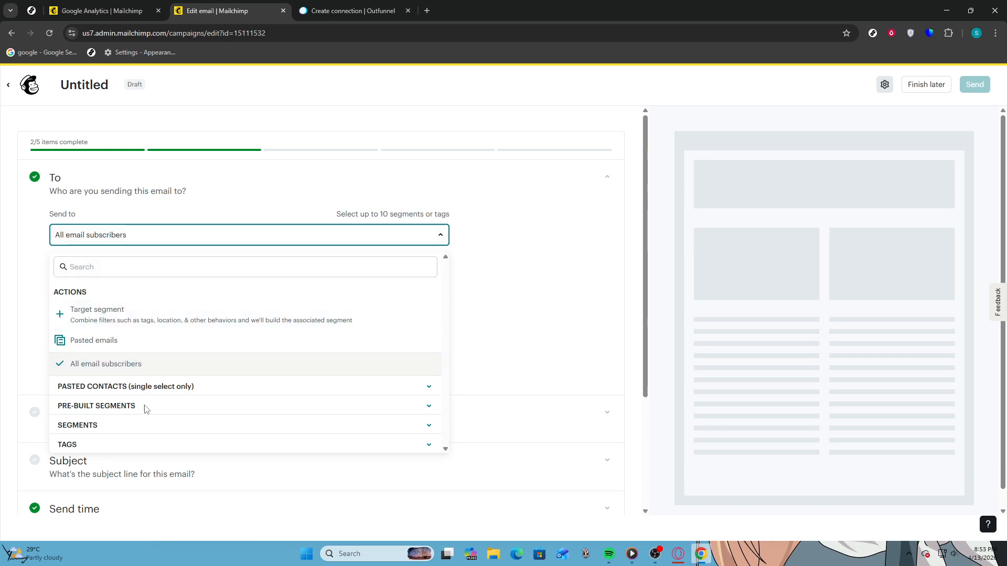
left_click(134, 364)
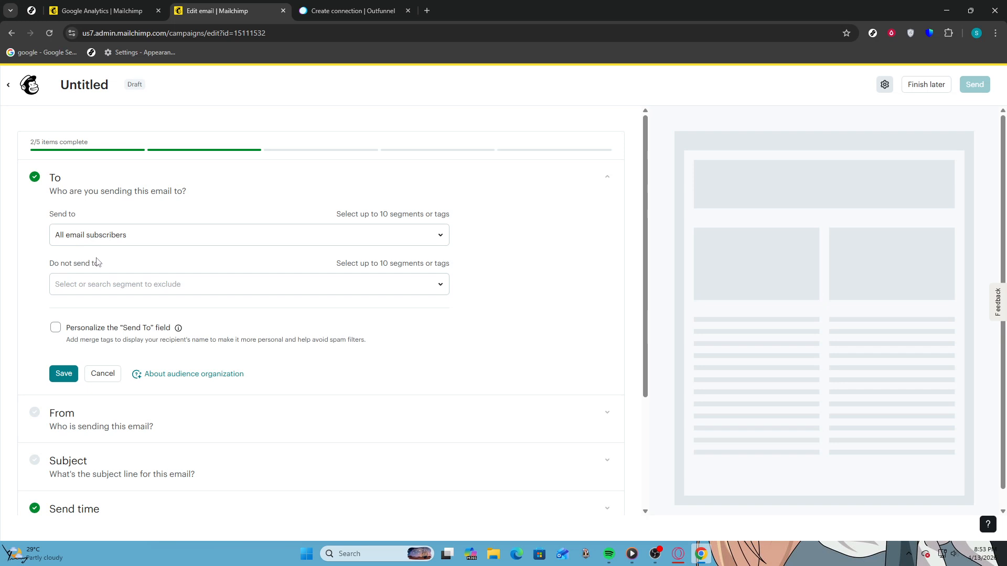
left_click(63, 374)
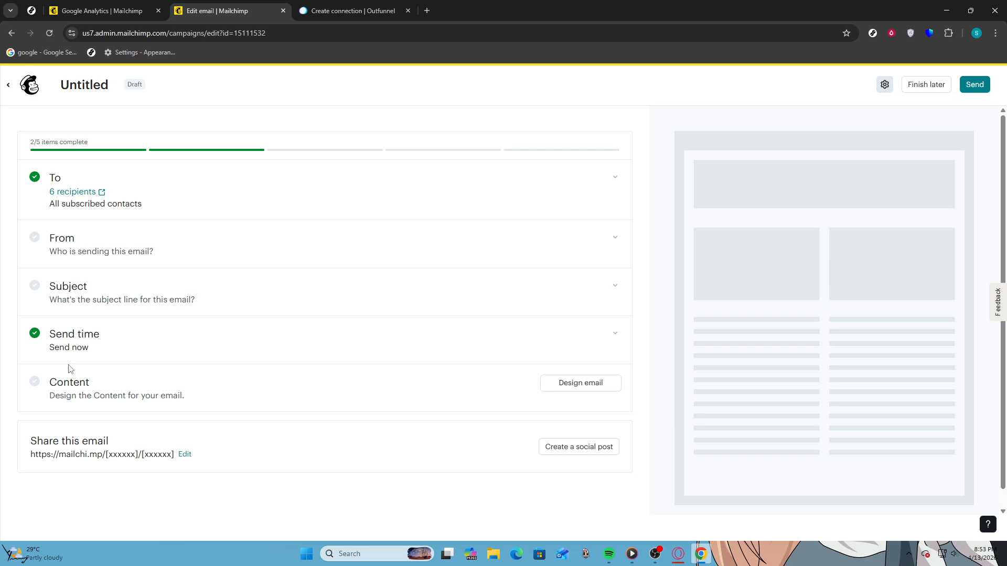
Step: Save the existing sender name and email address as the email's From details
left_click(119, 233)
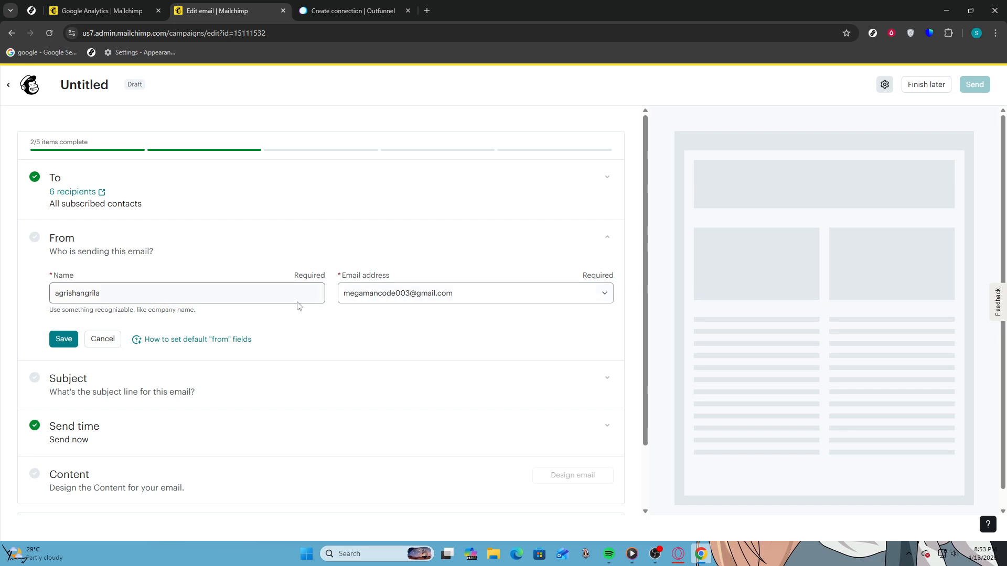
left_click(400, 290)
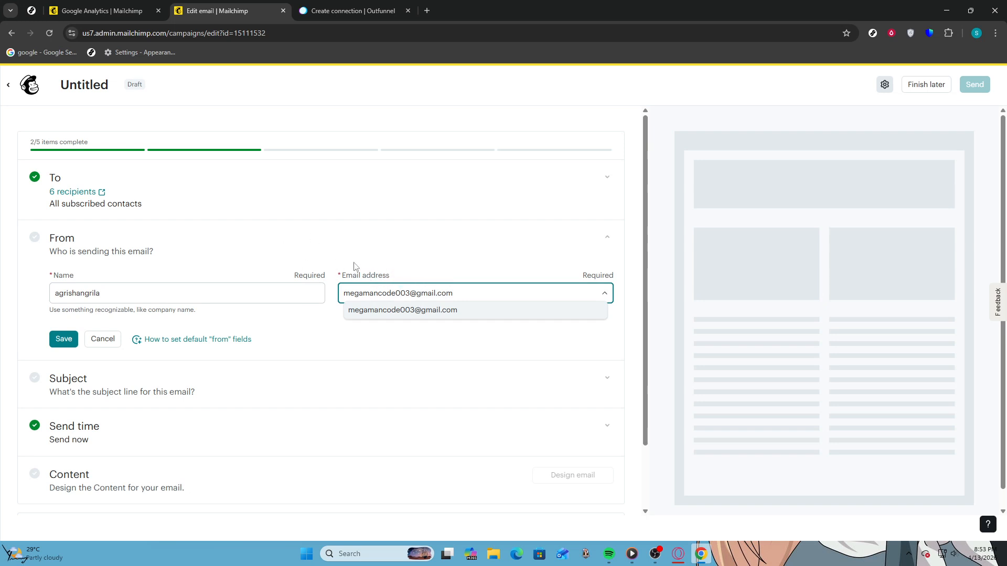
left_click(306, 341)
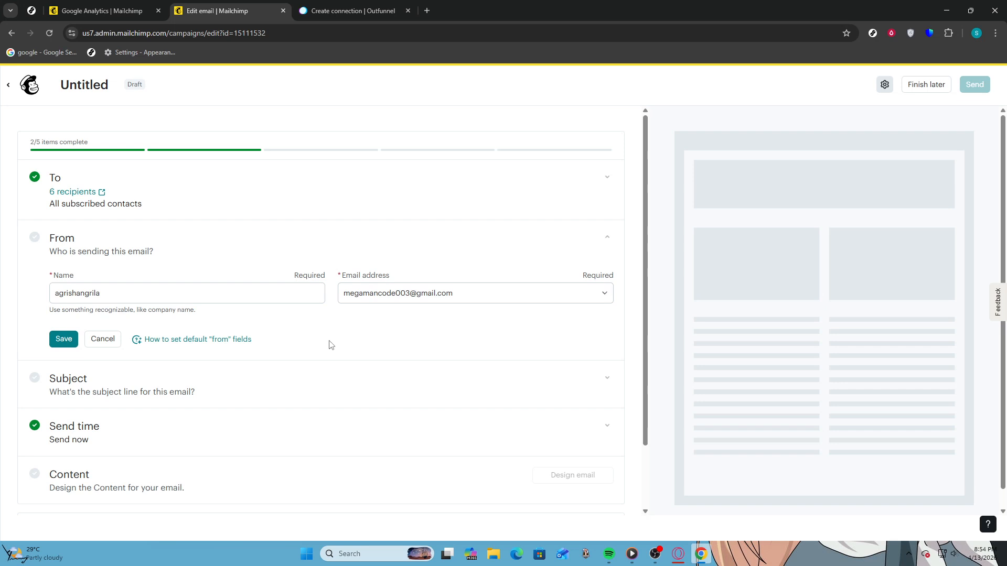
left_click(65, 341)
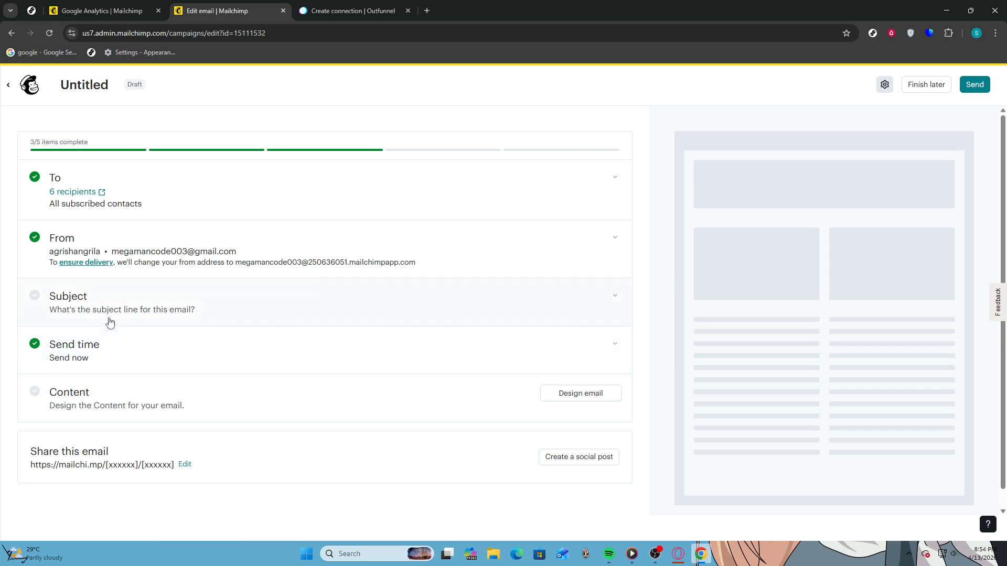
Step: Save the subject line "sample 1" with preview text "follow up", and save the send time as Send now
left_click(132, 313)
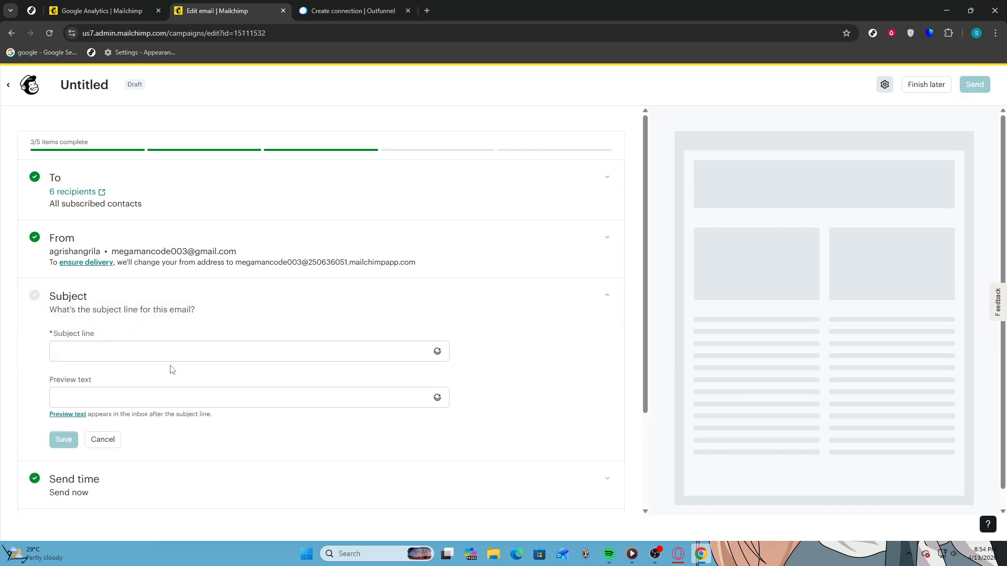
left_click(130, 348)
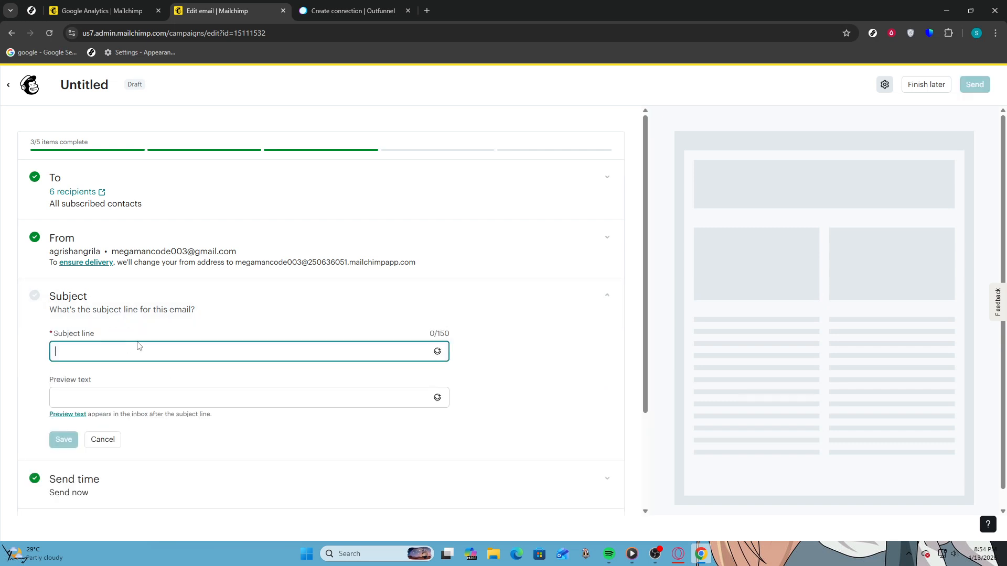
type("sample")
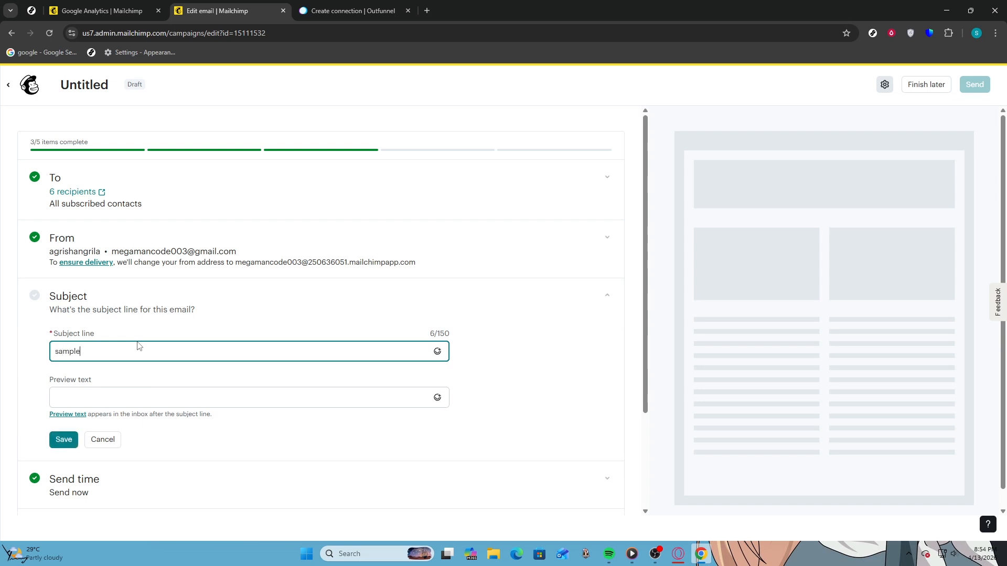
left_click(140, 394)
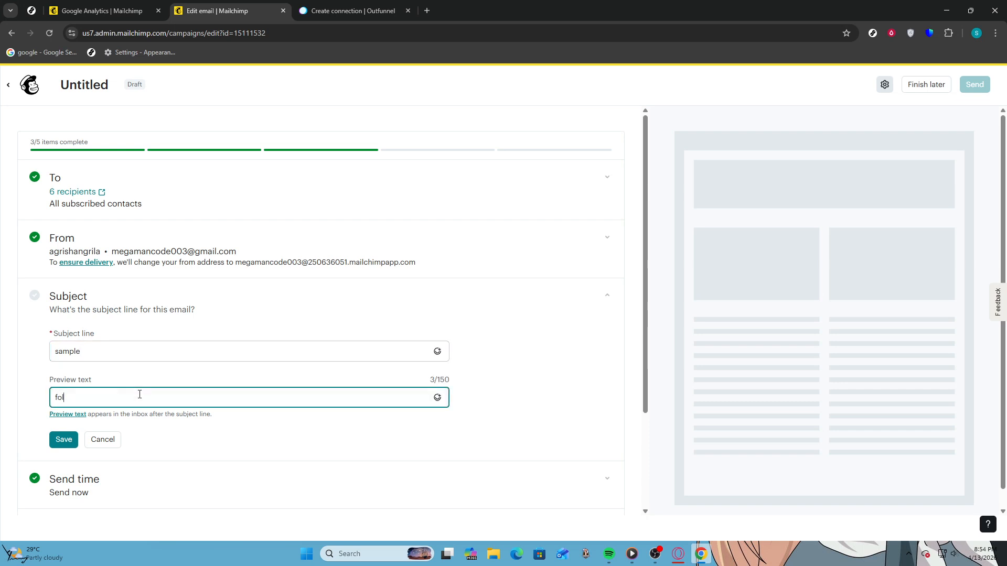
type("follow up")
left_click(162, 356)
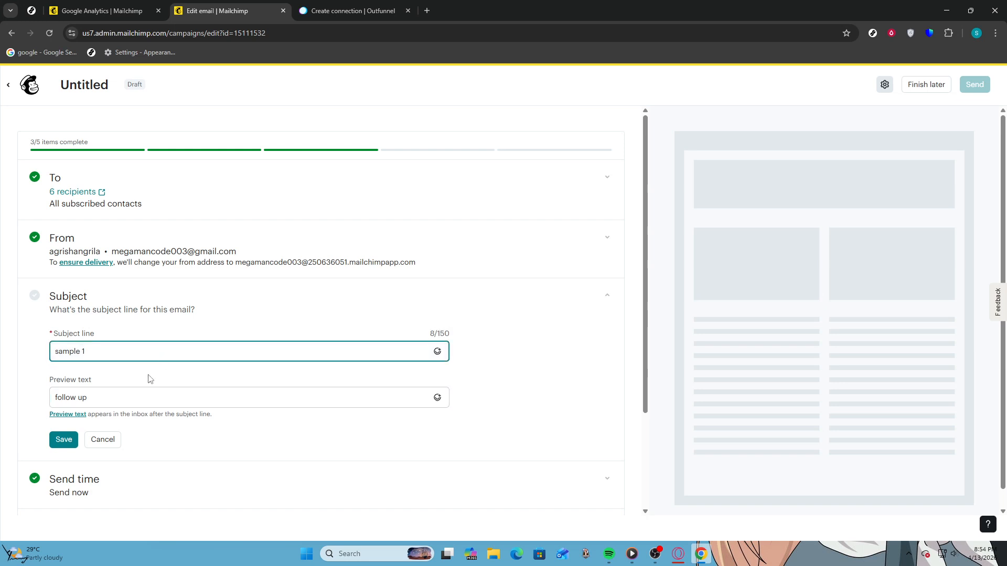
left_click(61, 437)
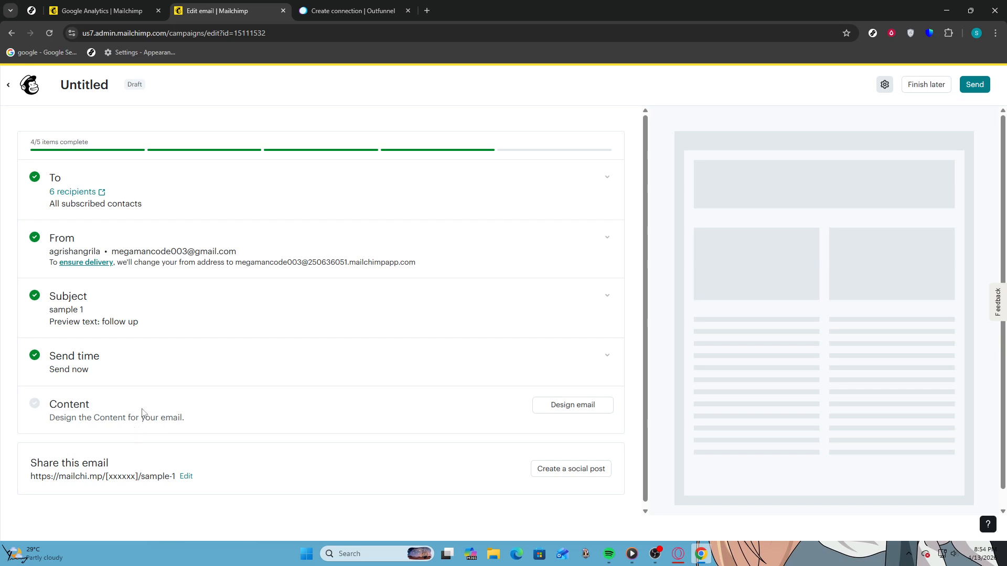
left_click(161, 374)
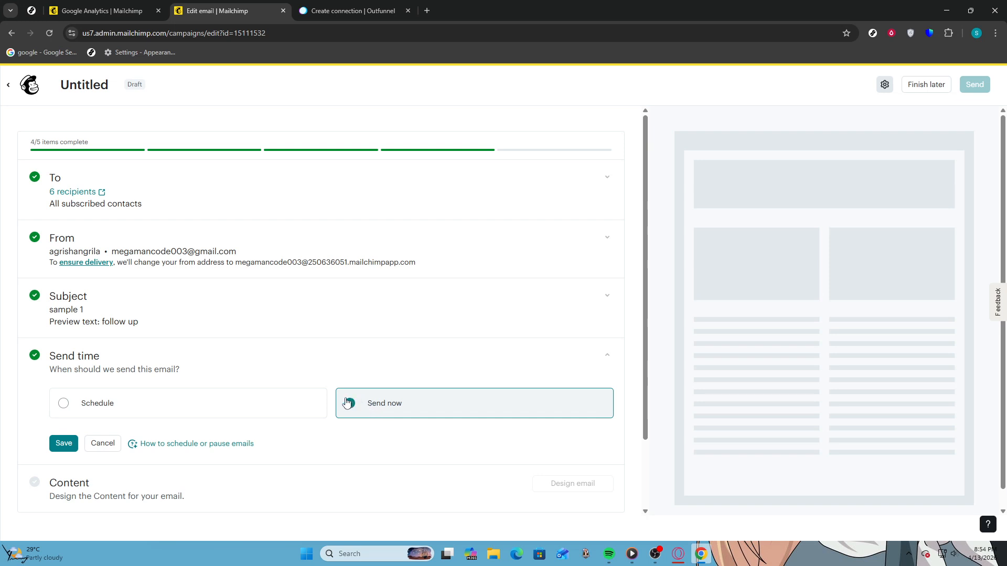
left_click(62, 442)
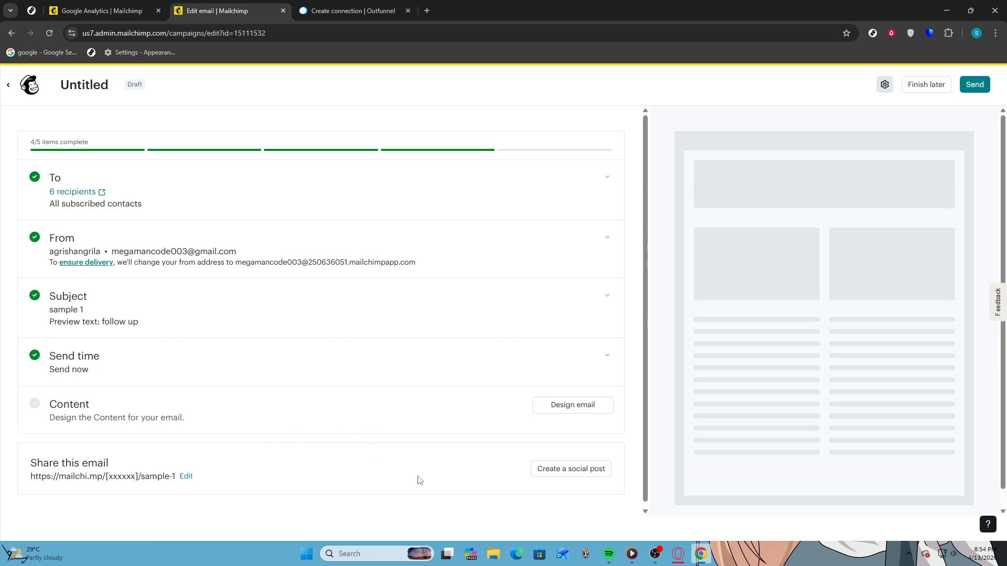
Step: Start designing the email content and apply the Gallery template from the basic layouts
left_click(561, 411)
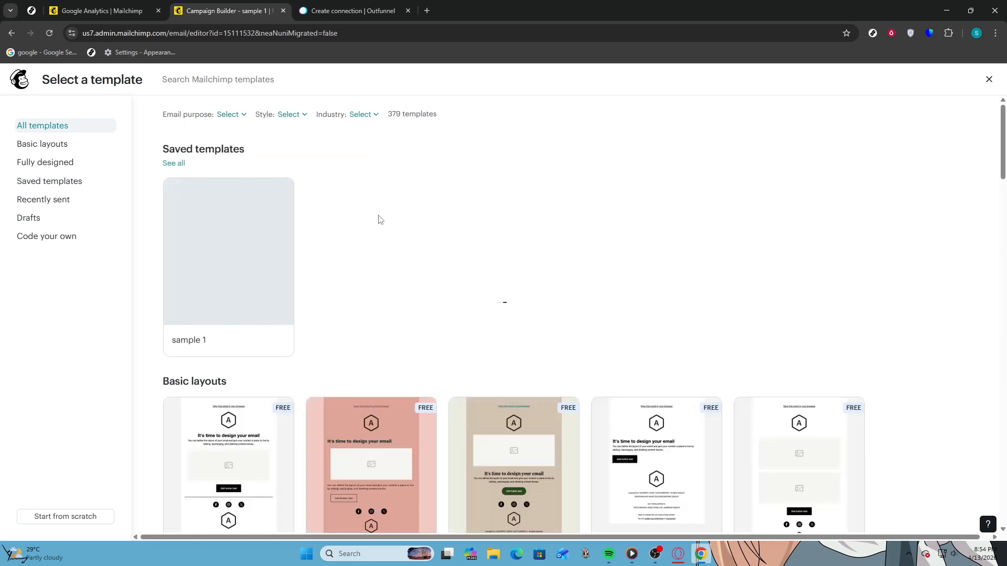
mouse_move(688, 420)
scroll(693, 421, "down", 3)
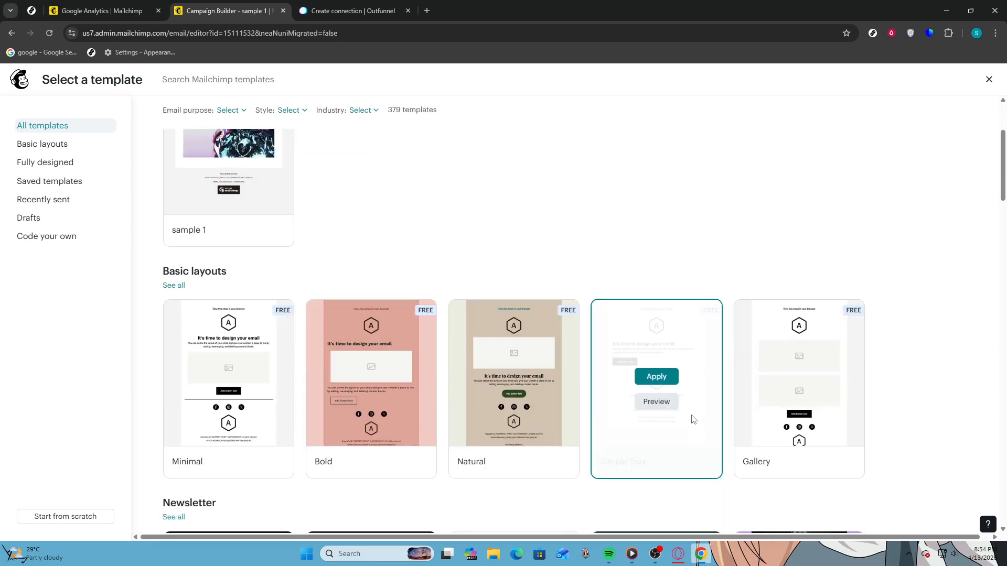
mouse_move(525, 332)
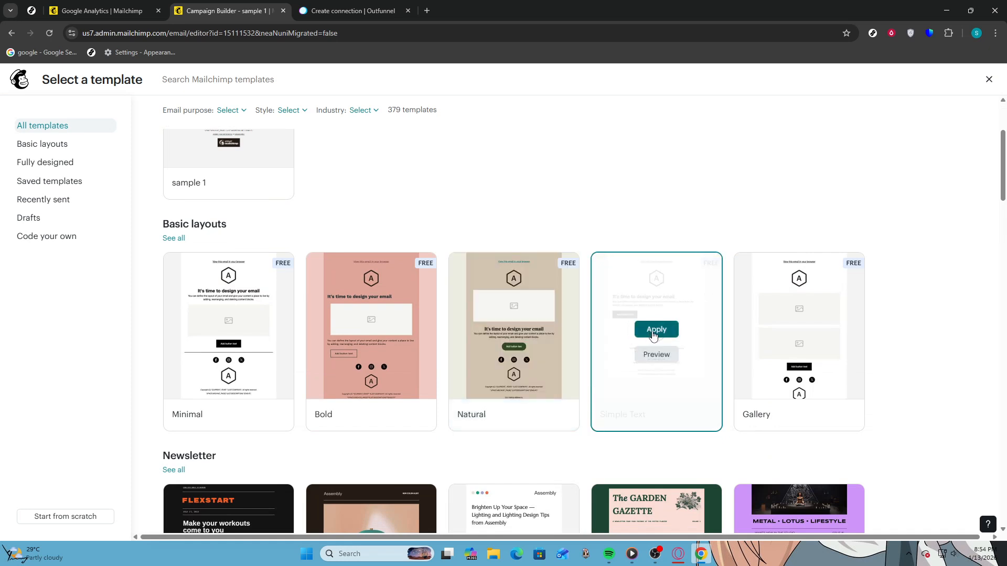
mouse_move(777, 330)
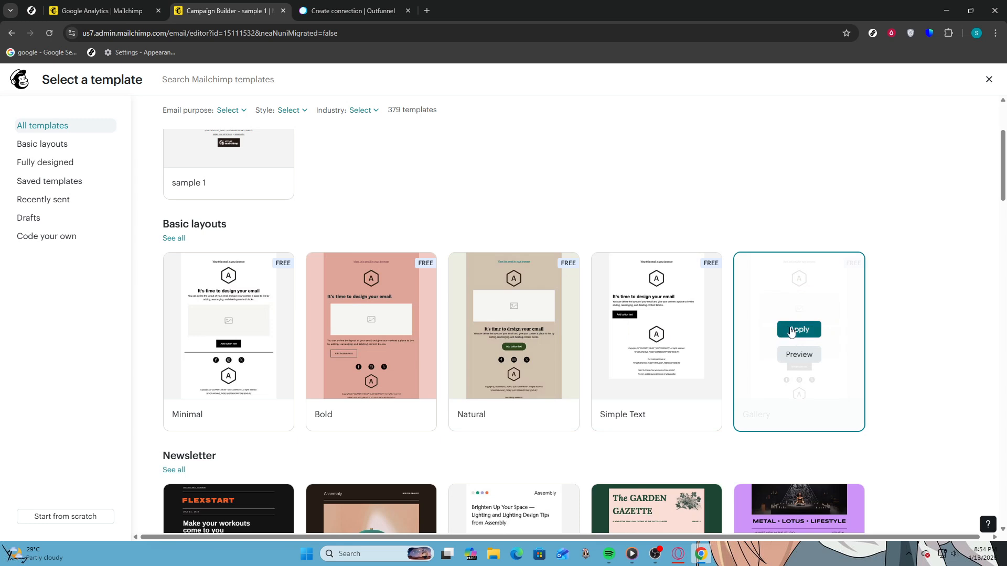
left_click(792, 330)
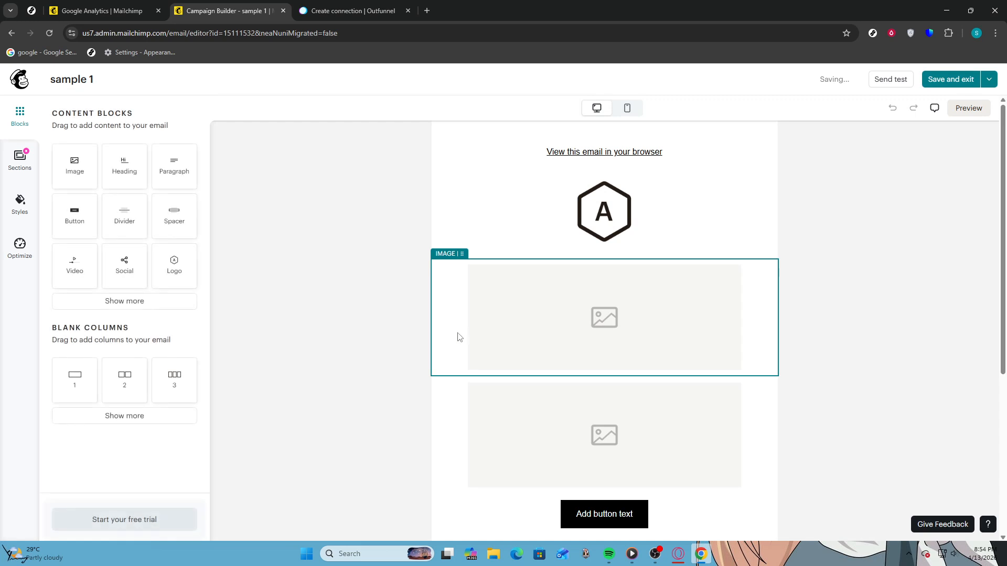
Step: Delete both placeholder image blocks and the button block from the email body
left_click(543, 330)
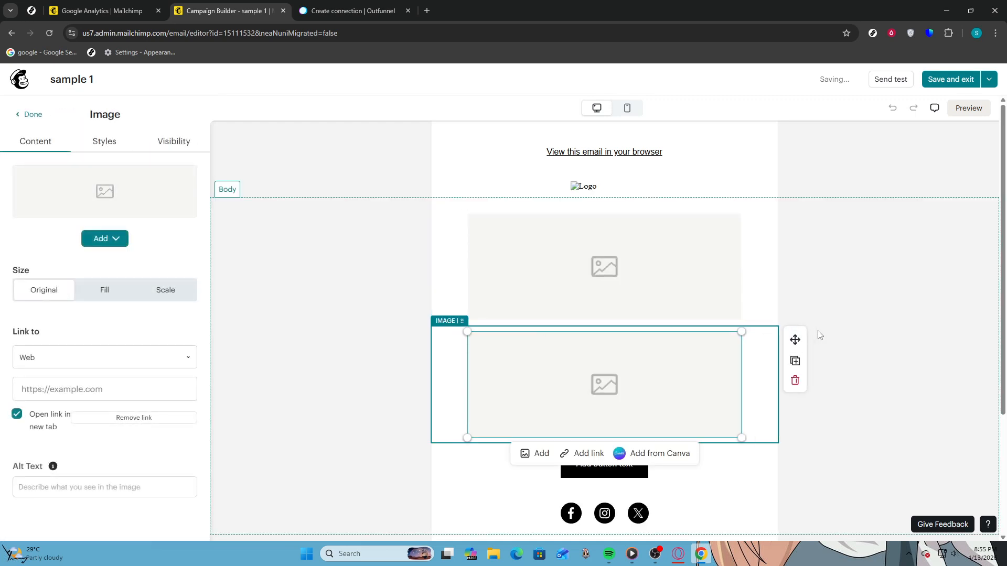
left_click(795, 380)
left_click(688, 280)
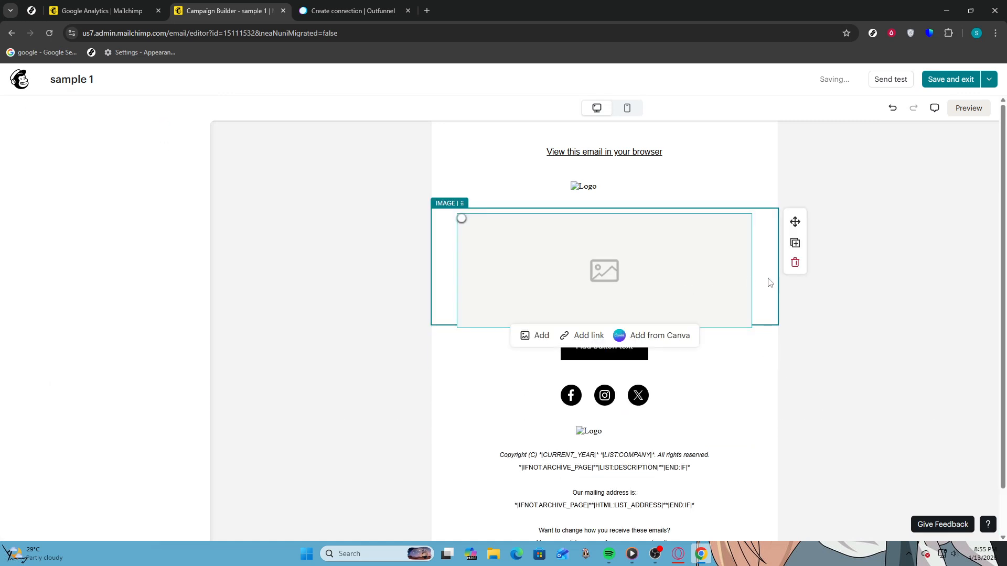
left_click(795, 261)
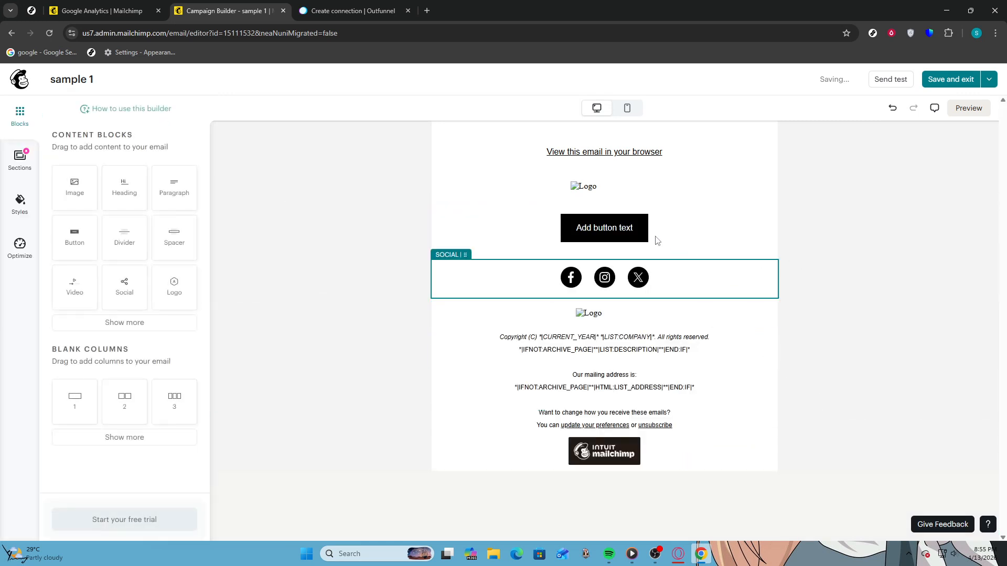
left_click(681, 229)
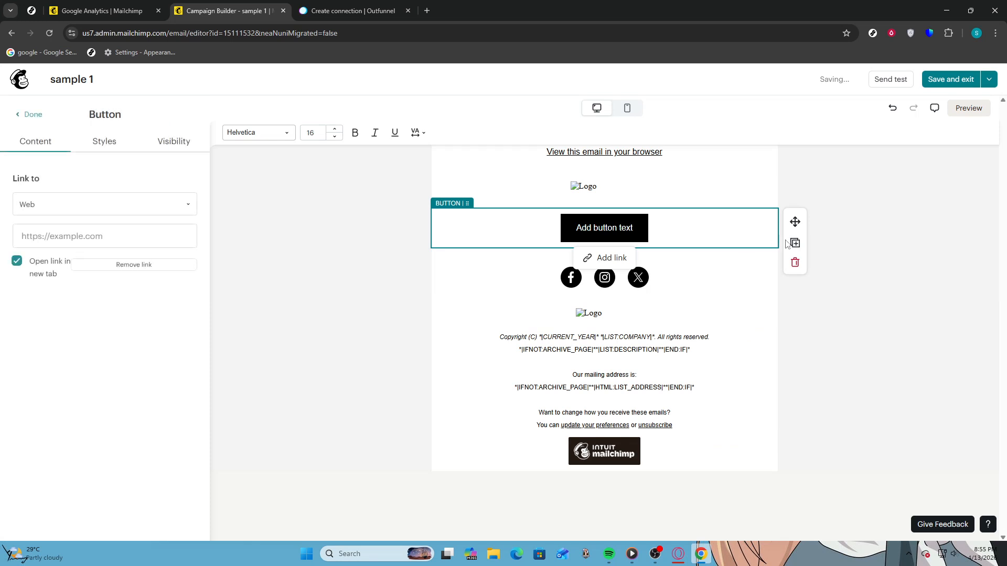
left_click(796, 263)
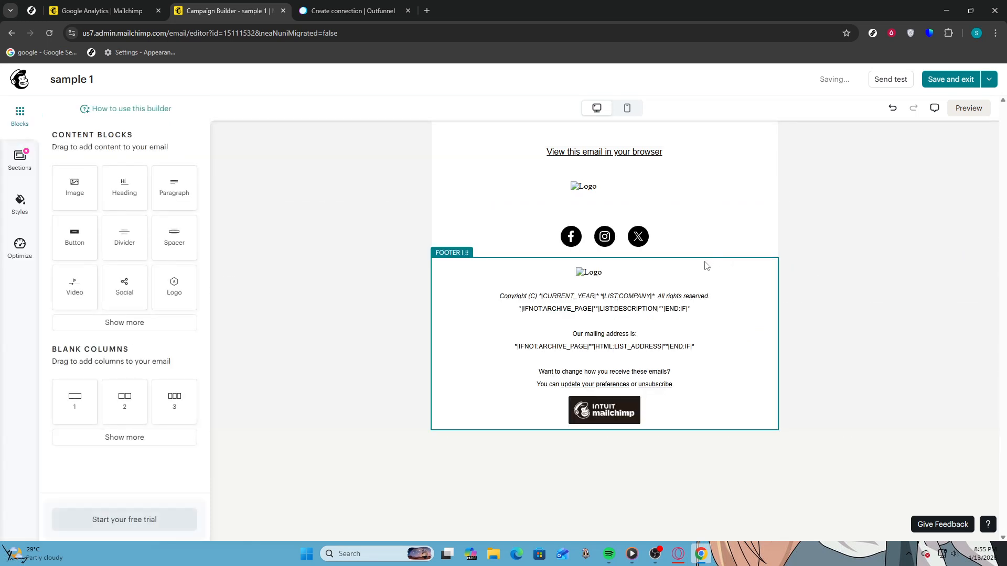
Step: Delete the social icons block, the "View this email in your browser" text block and the header logo block
left_click(672, 243)
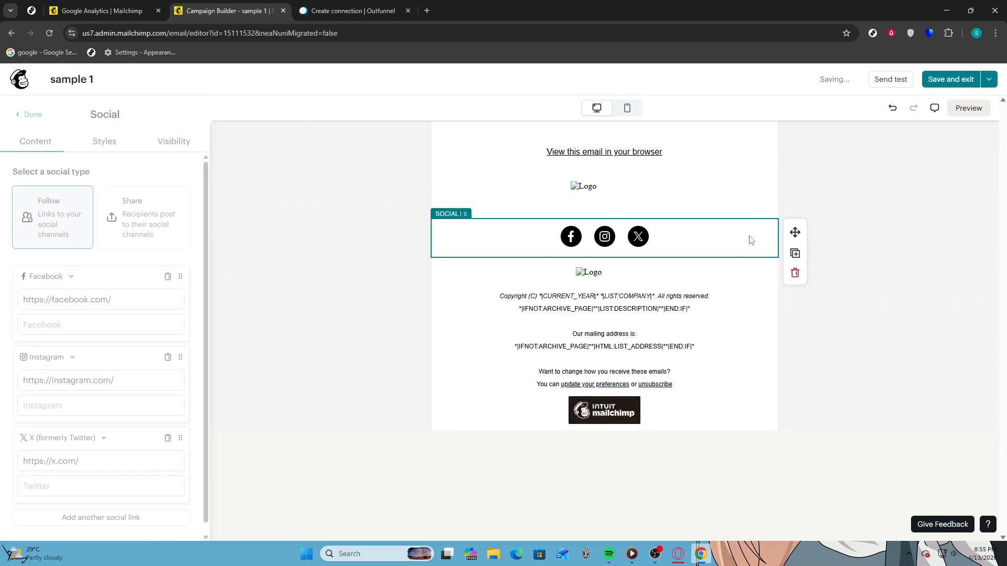
left_click(795, 273)
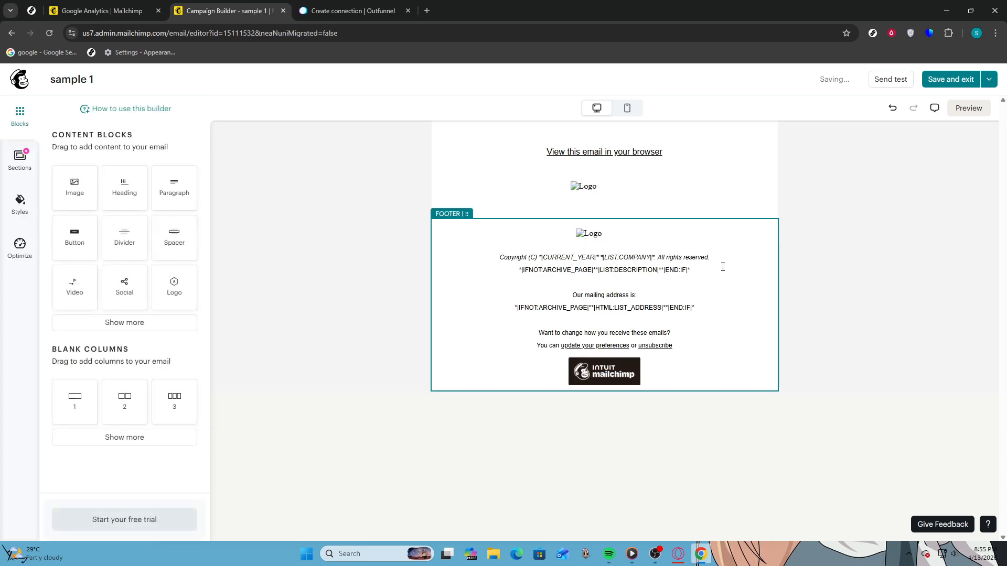
left_click(687, 152)
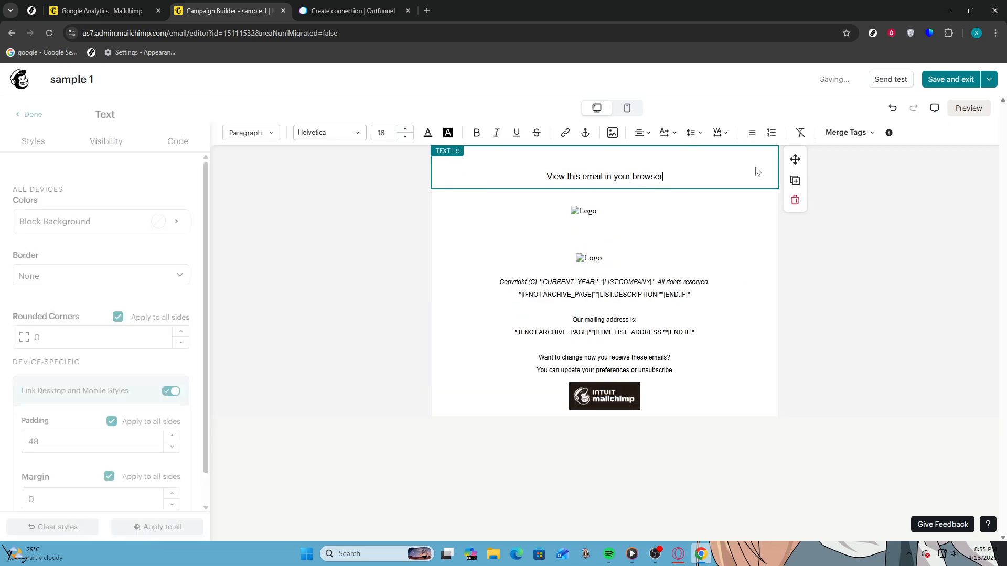
left_click(795, 201)
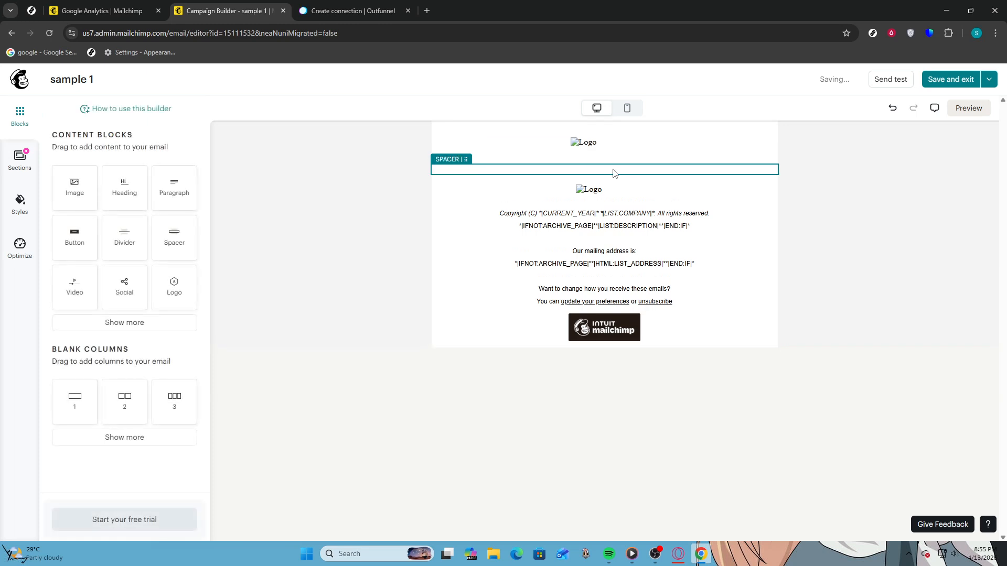
left_click(602, 154)
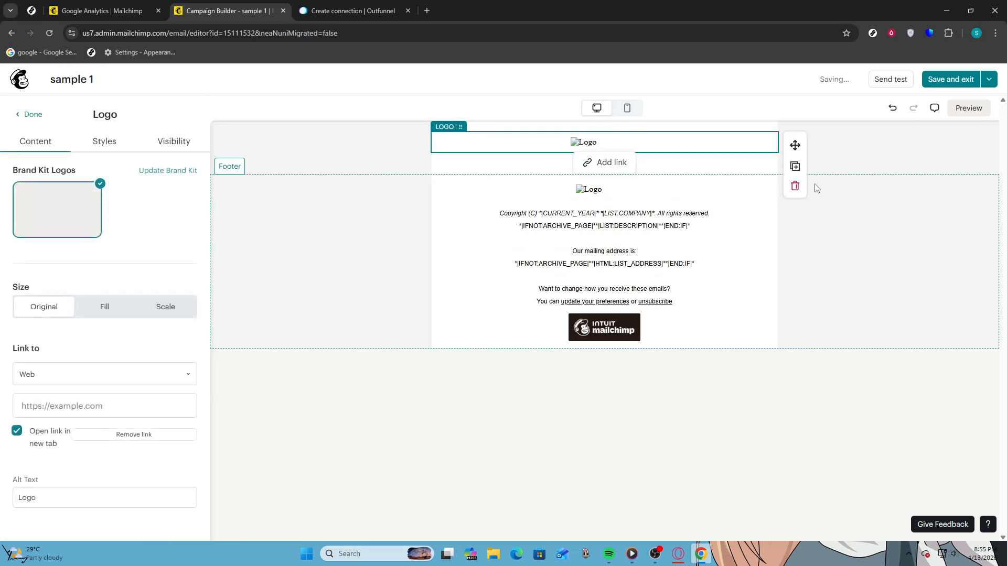
left_click(795, 187)
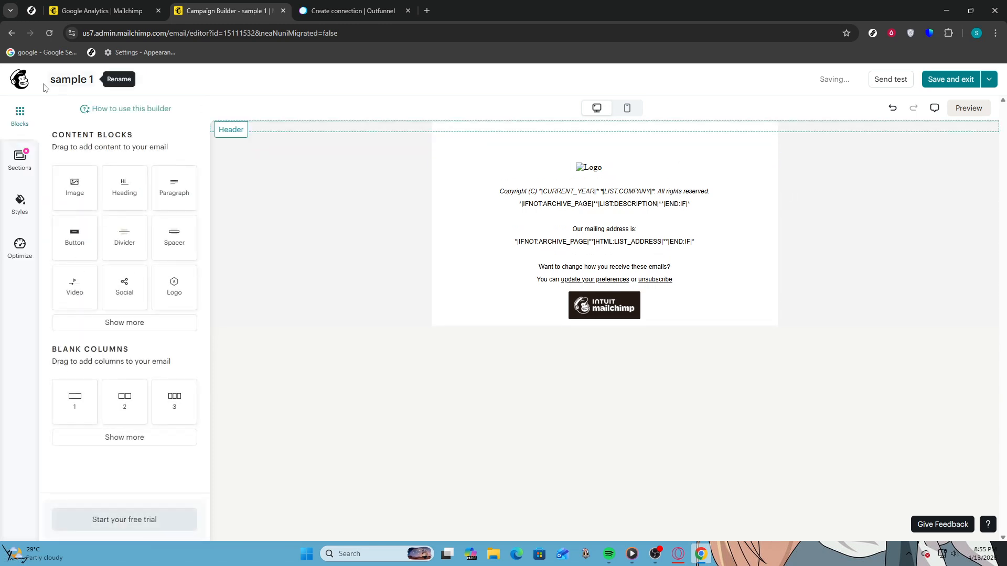
Step: Add an image block to the email body, insert the uploaded file 1391602.jpg, and finish editing the block
left_click_drag(75, 184, 618, 152)
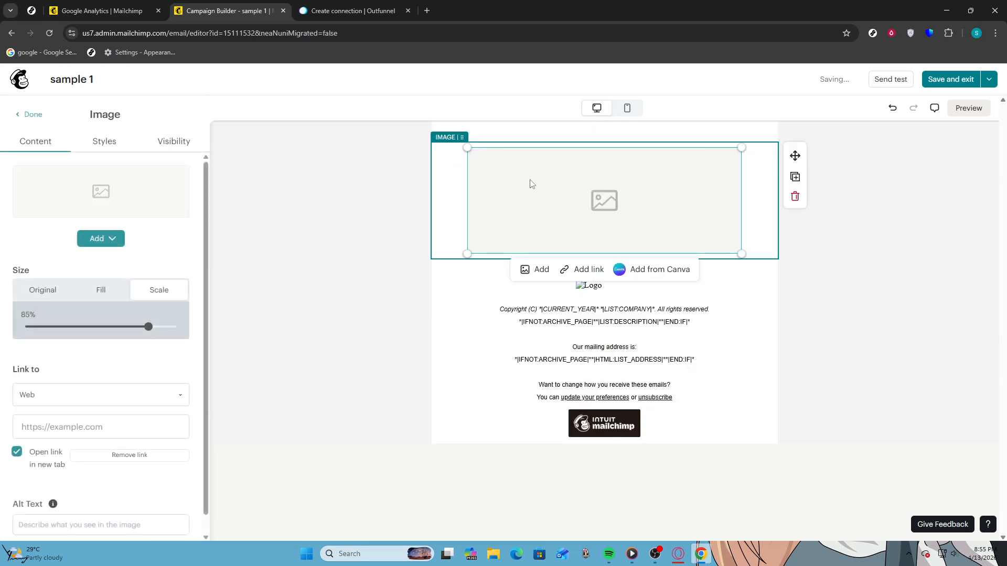
left_click(536, 269)
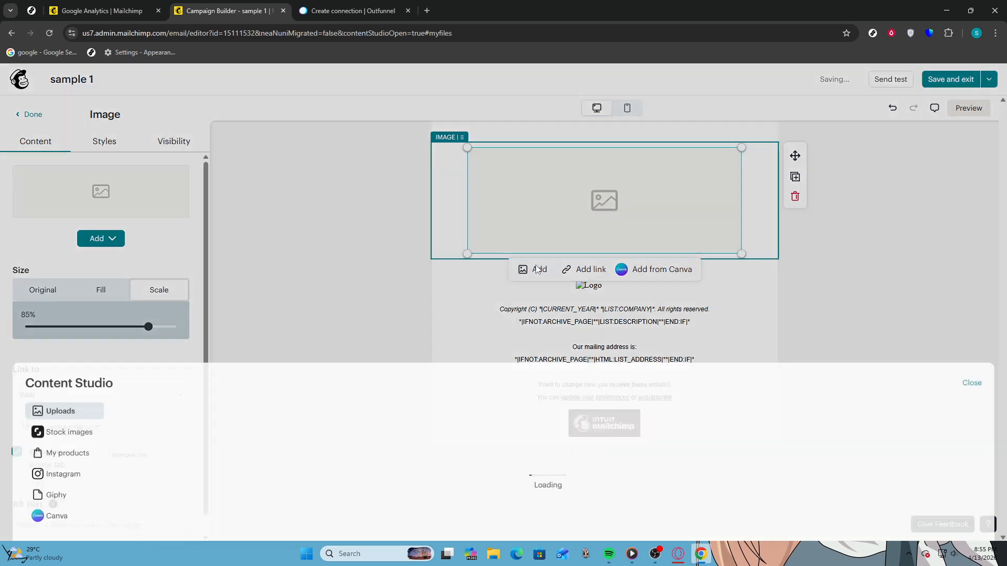
left_click(274, 256)
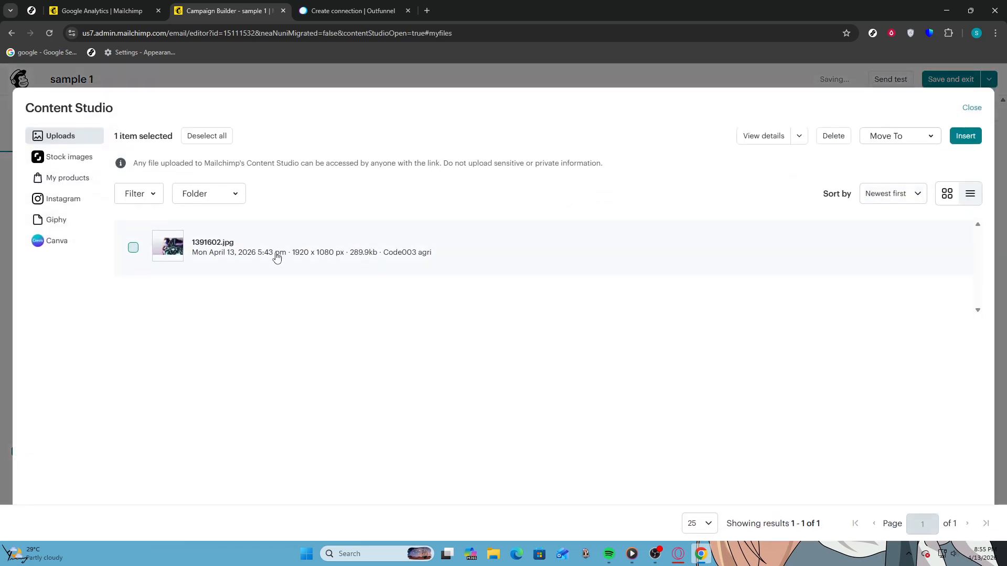
left_click(966, 135)
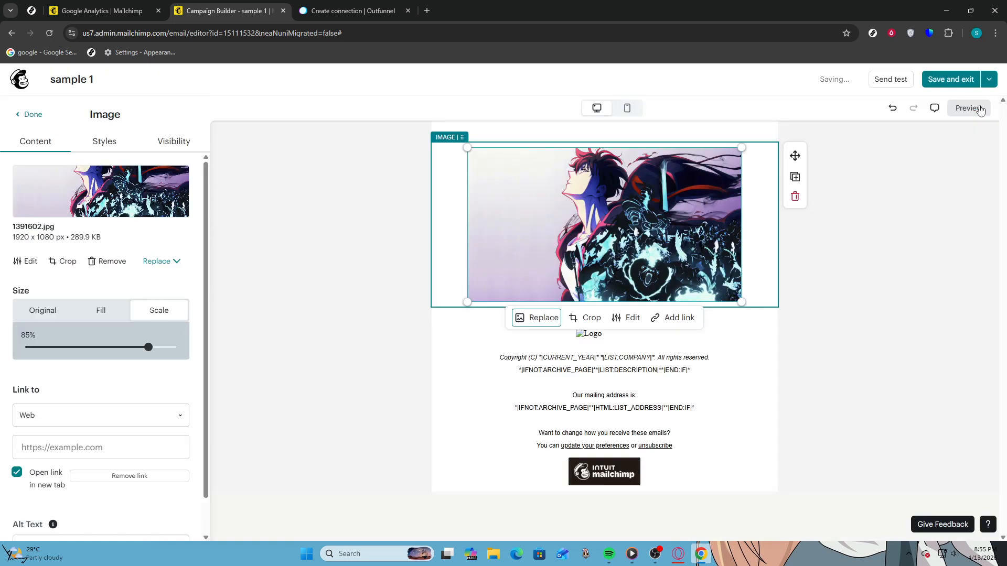
left_click(979, 109)
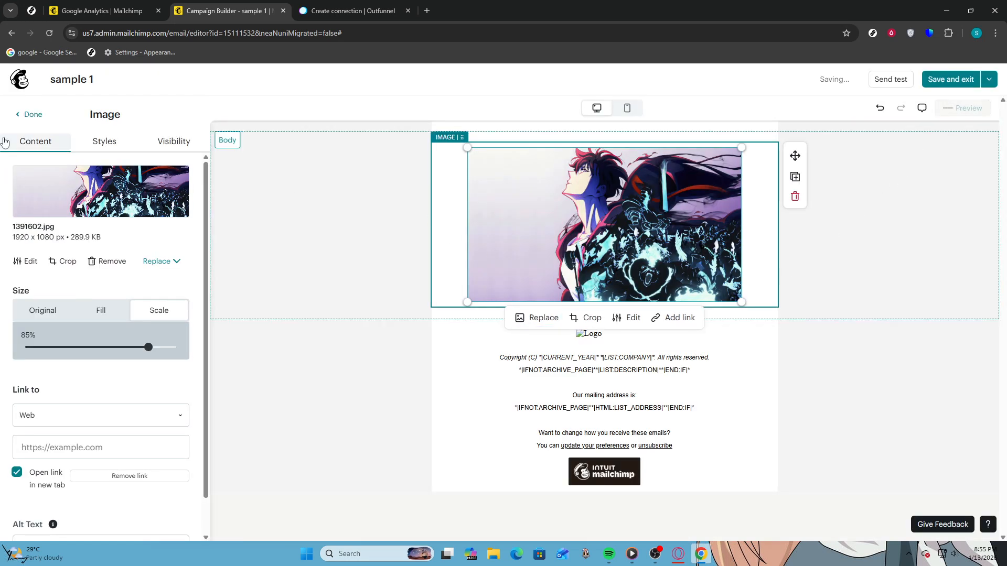
left_click(29, 115)
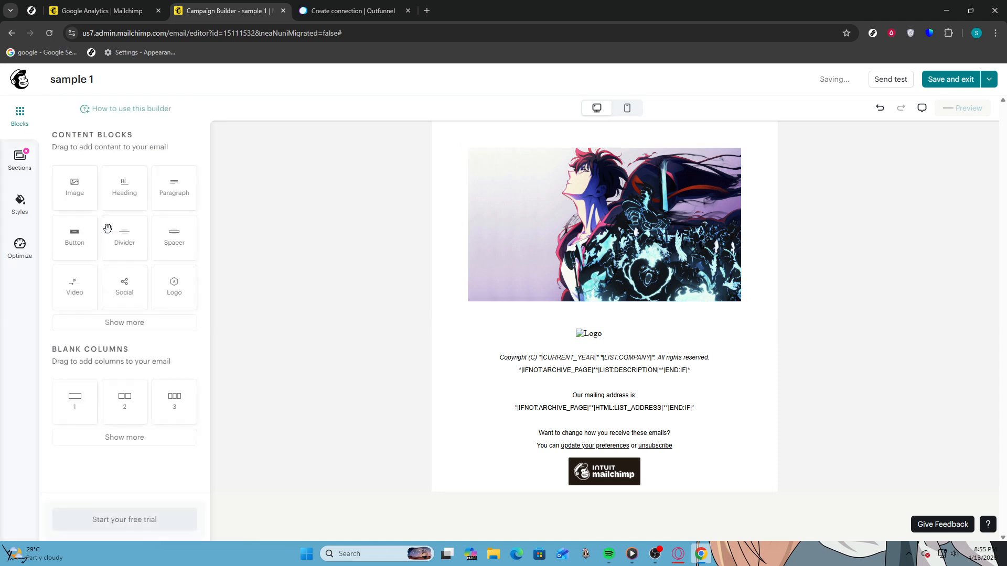
Step: Add a code block with the default custom HTML directly below the image, and close the email preview
left_click(124, 323)
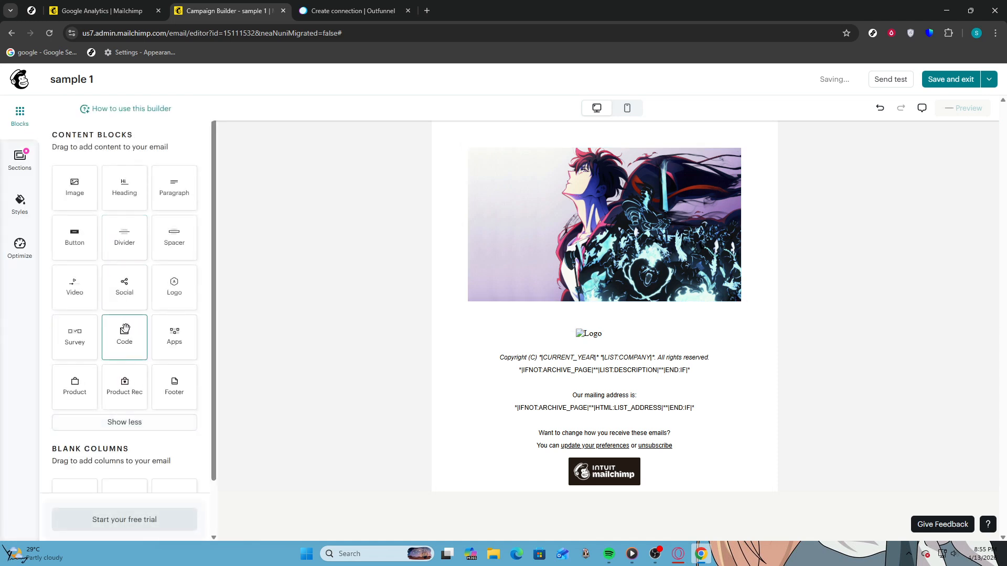
left_click_drag(122, 333, 546, 326)
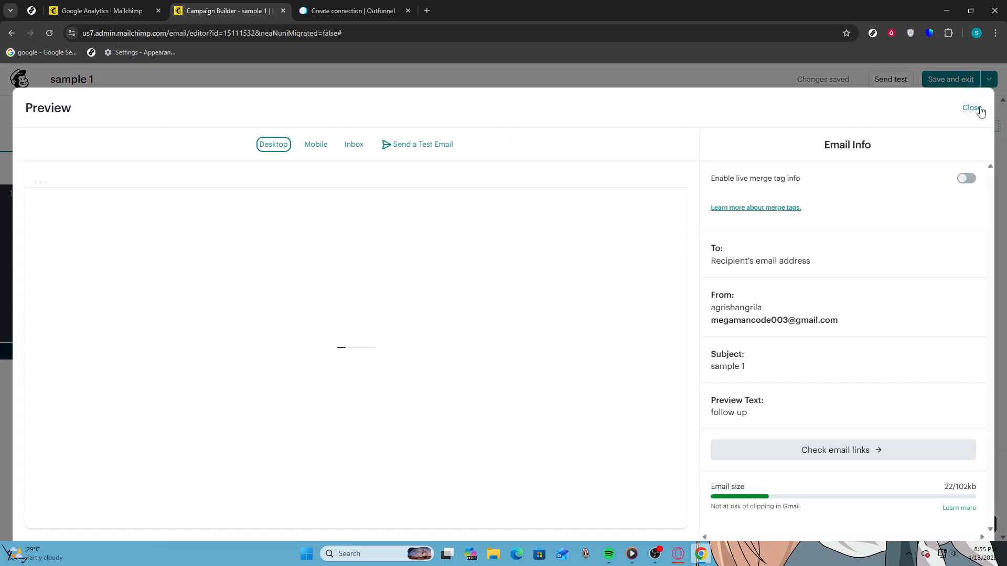
left_click(979, 110)
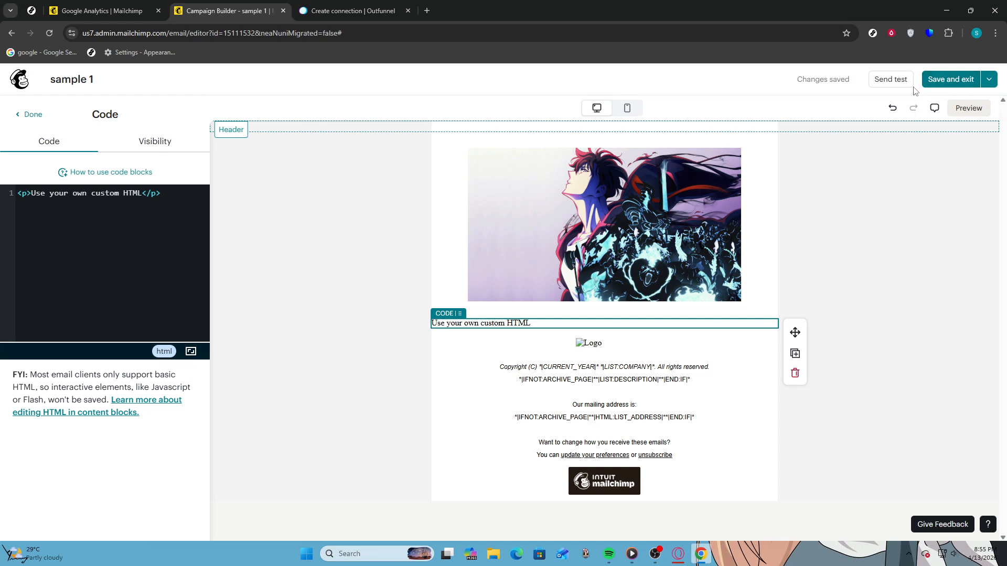
Step: Save and exit the email design, and send the sample 1 campaign to its subscribers immediately
left_click(936, 85)
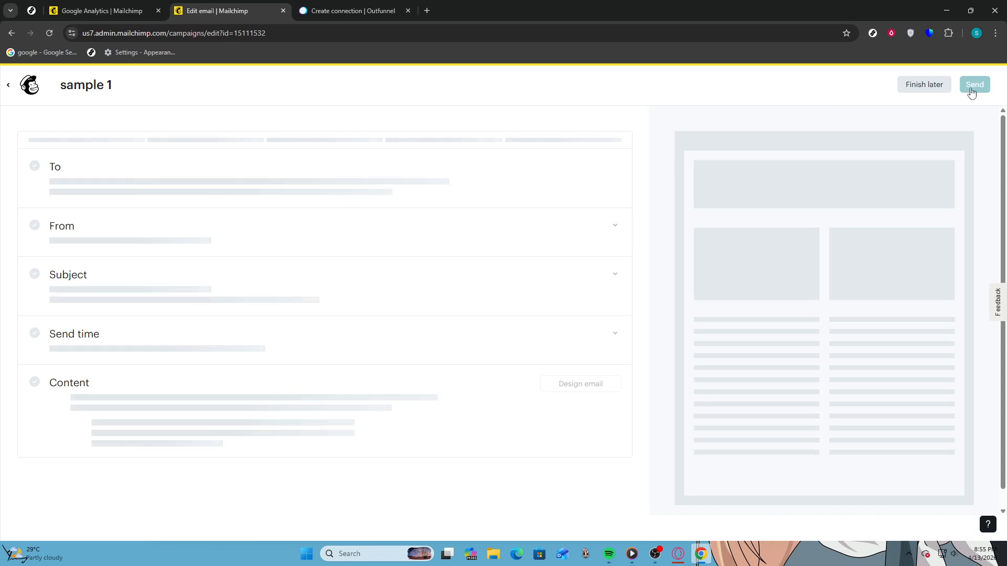
left_click(971, 88)
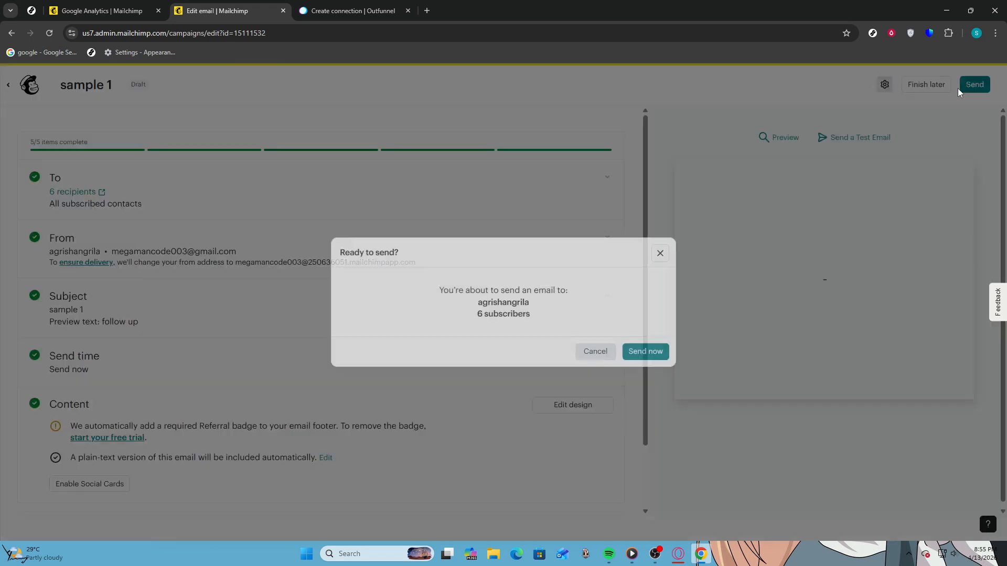
left_click(643, 347)
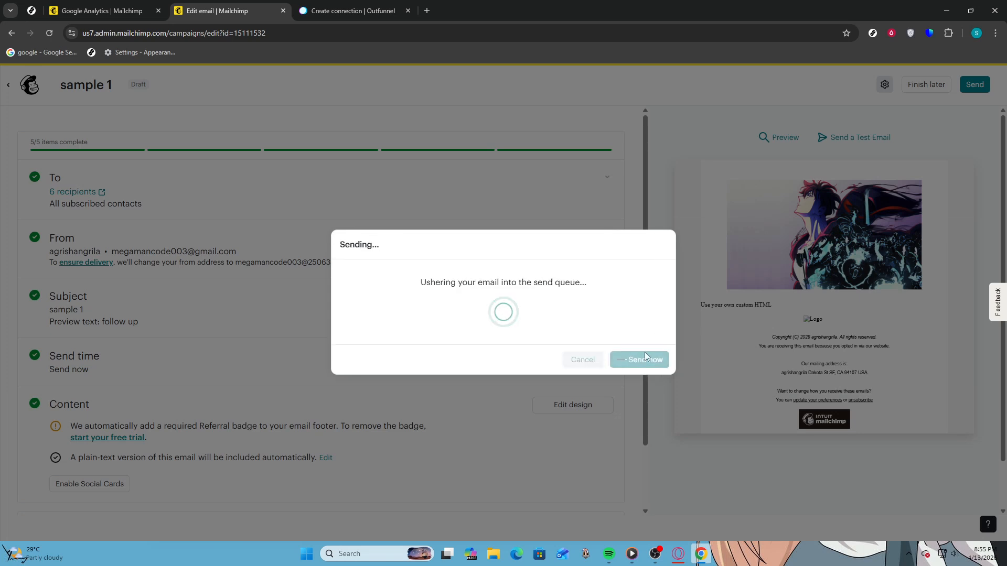